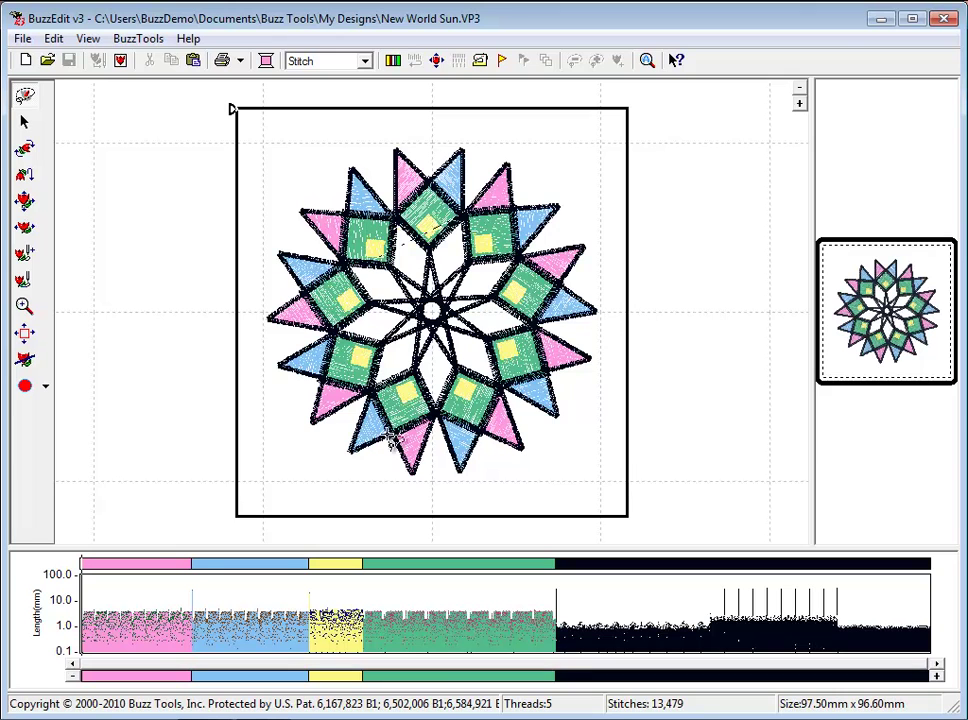
Step: Recolour the blue points to R A Poly thread 5528
left_click(155, 568)
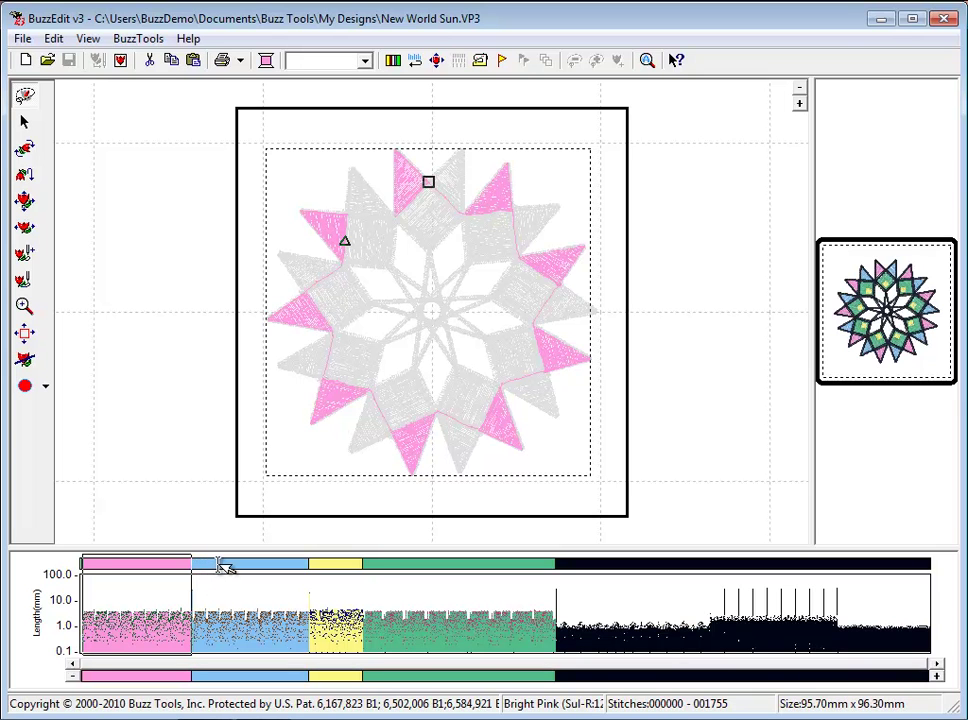
left_click(225, 568)
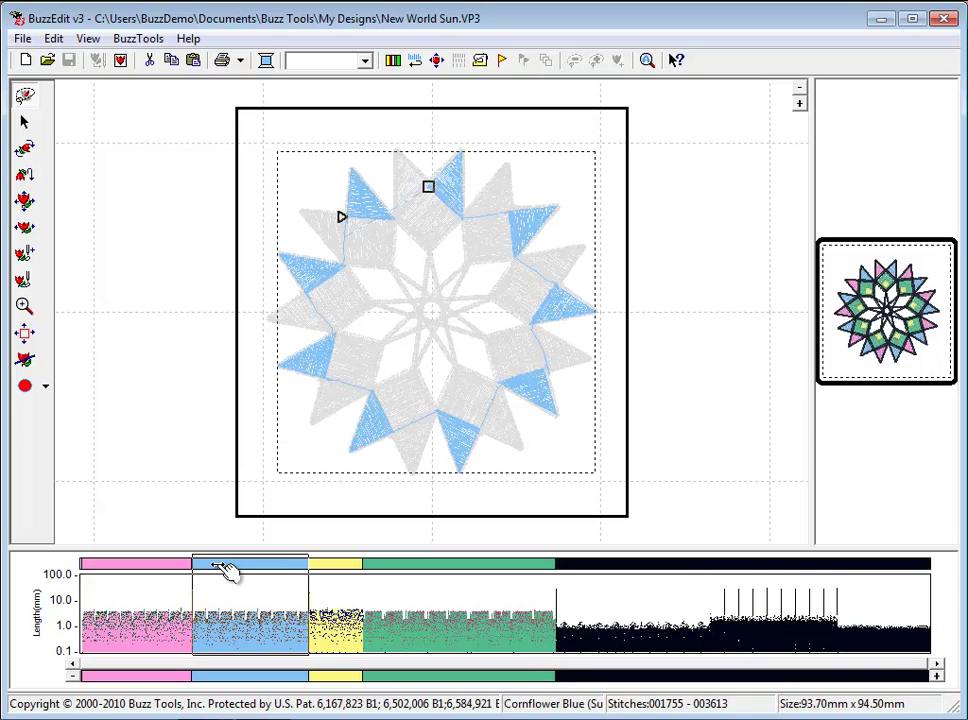
left_click(266, 62)
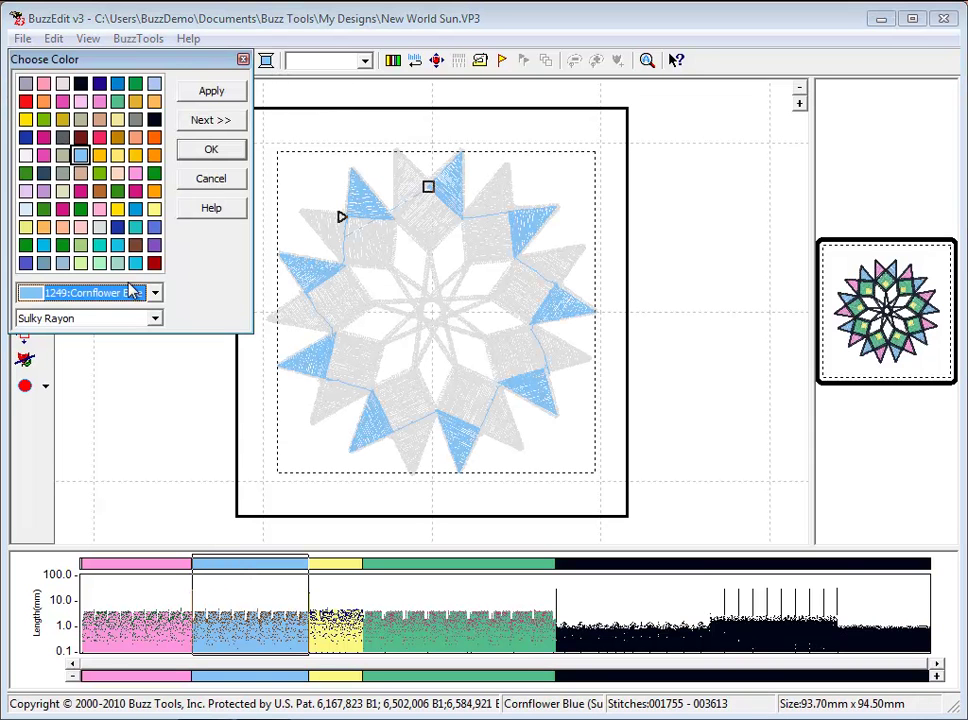
left_click(155, 319)
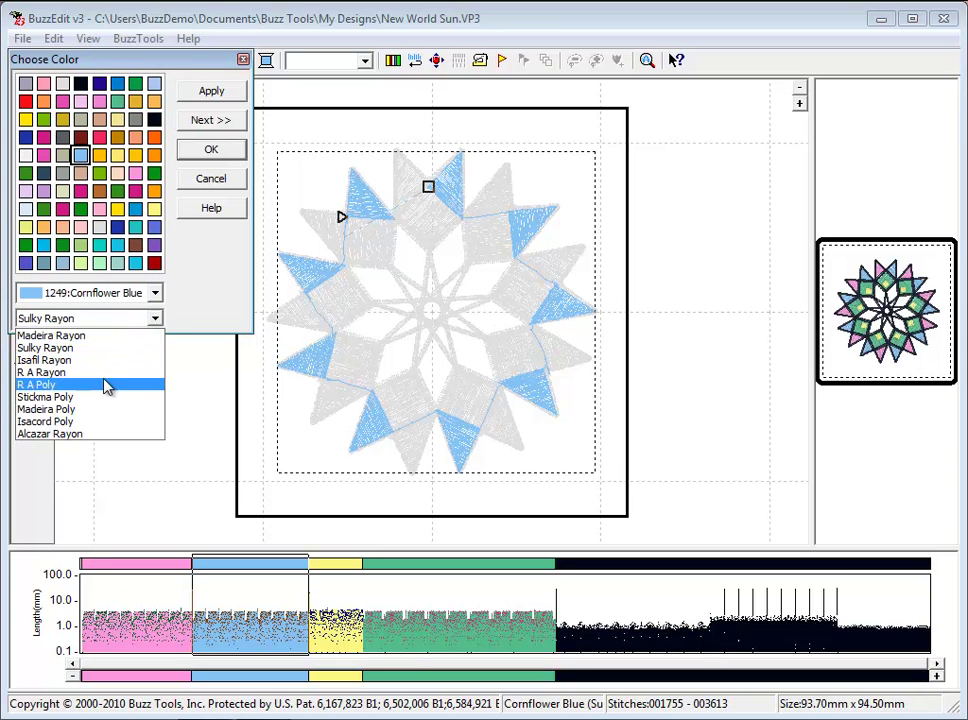
left_click(104, 384)
left_click(155, 292)
left_click_drag(158, 462, 173, 324)
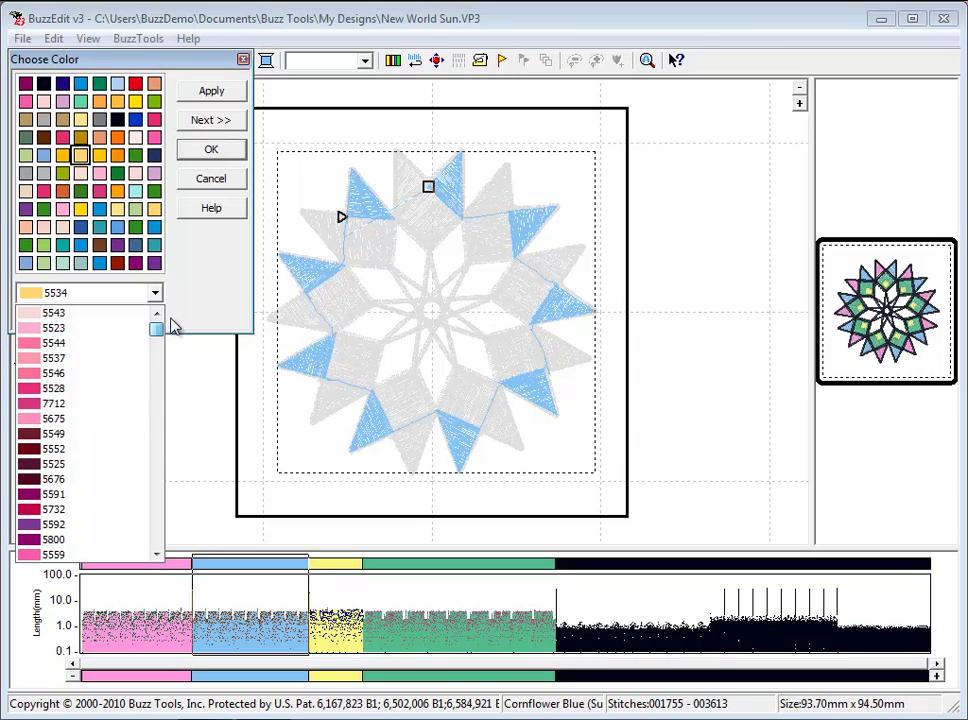
left_click(97, 390)
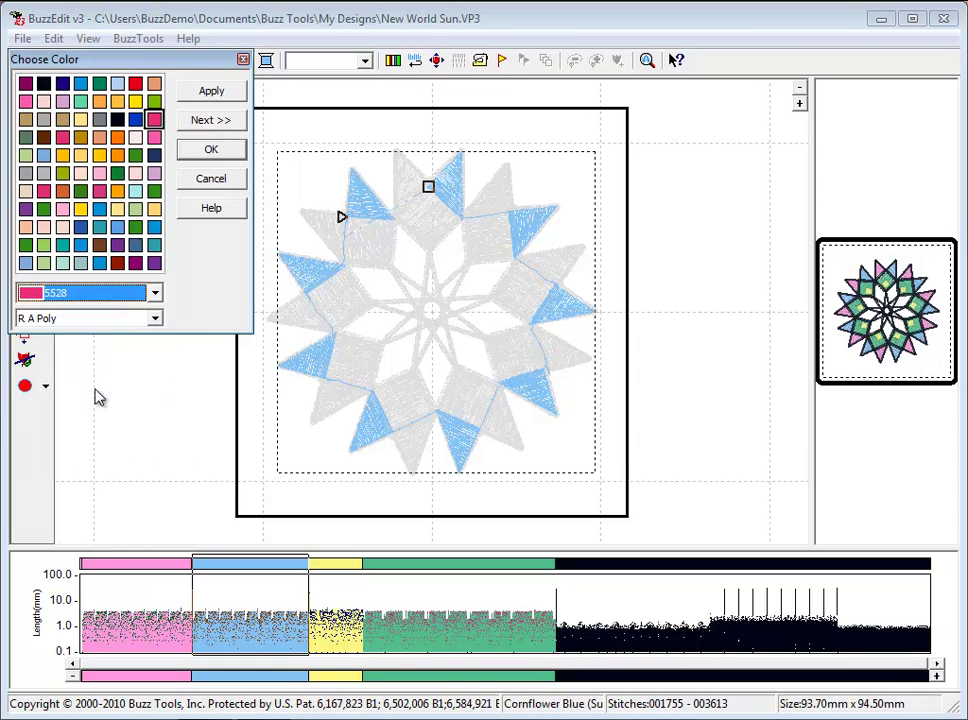
left_click(219, 96)
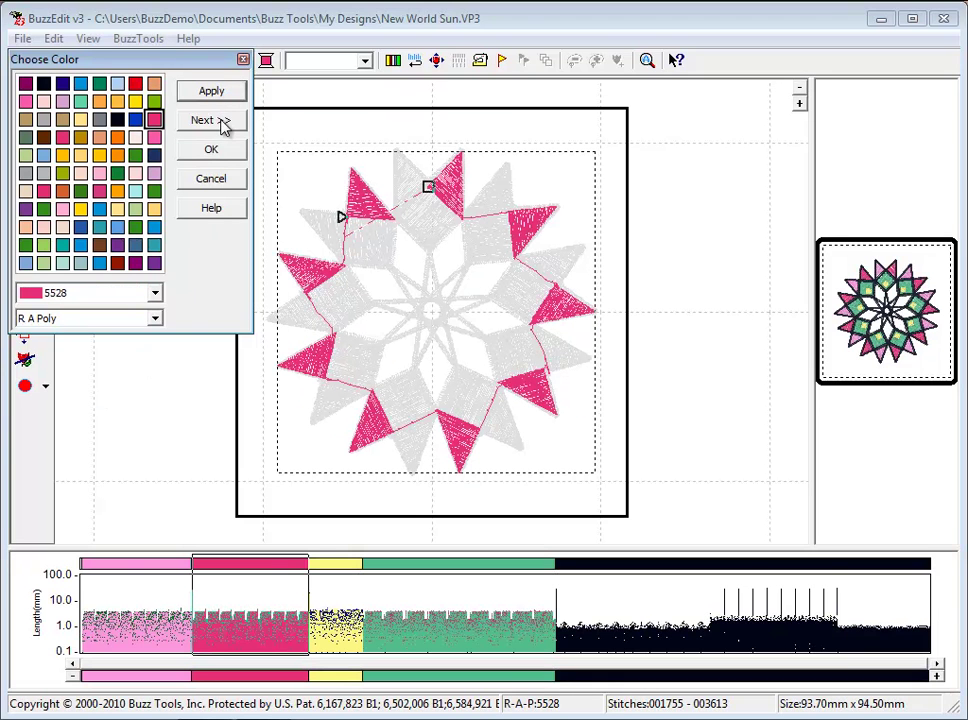
Step: Recolour the yellow thread block to R A Poly 5591 magenta
left_click(204, 120)
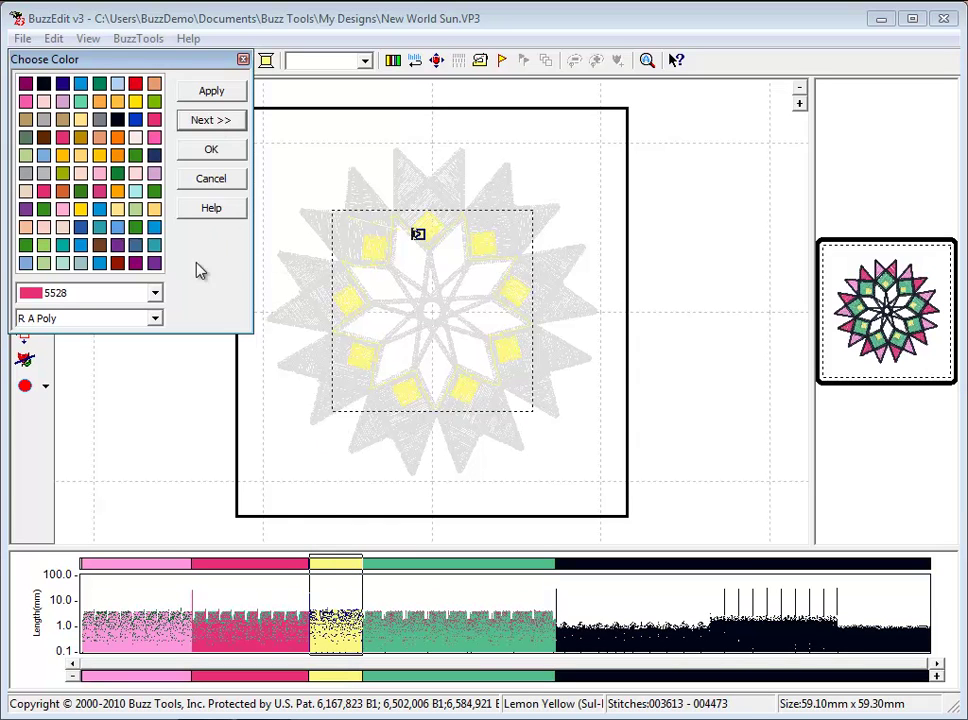
left_click(155, 294)
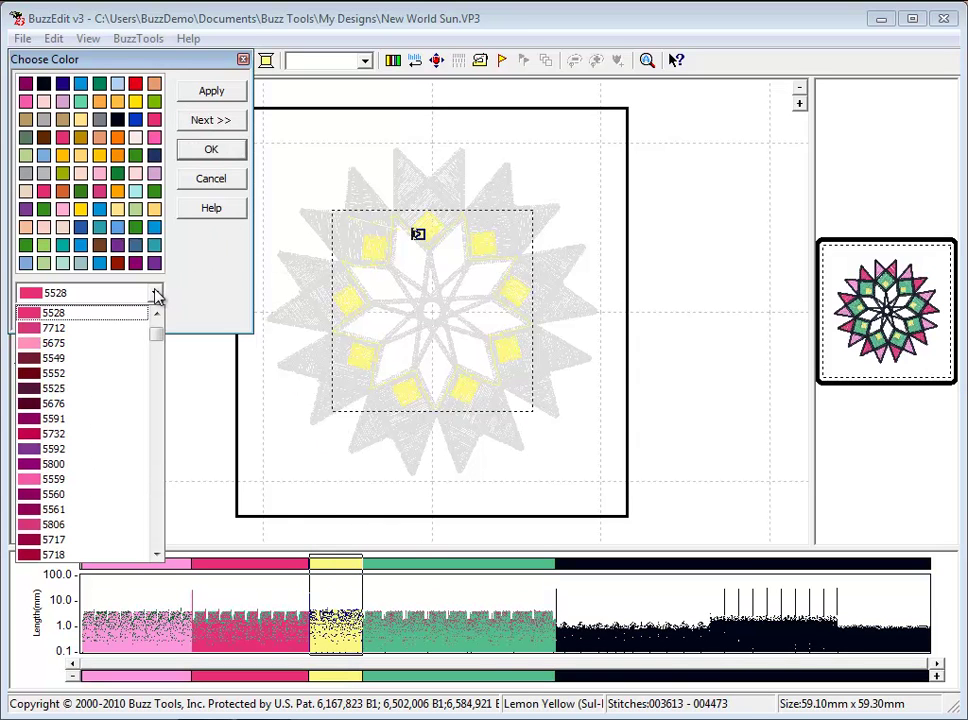
left_click(99, 420)
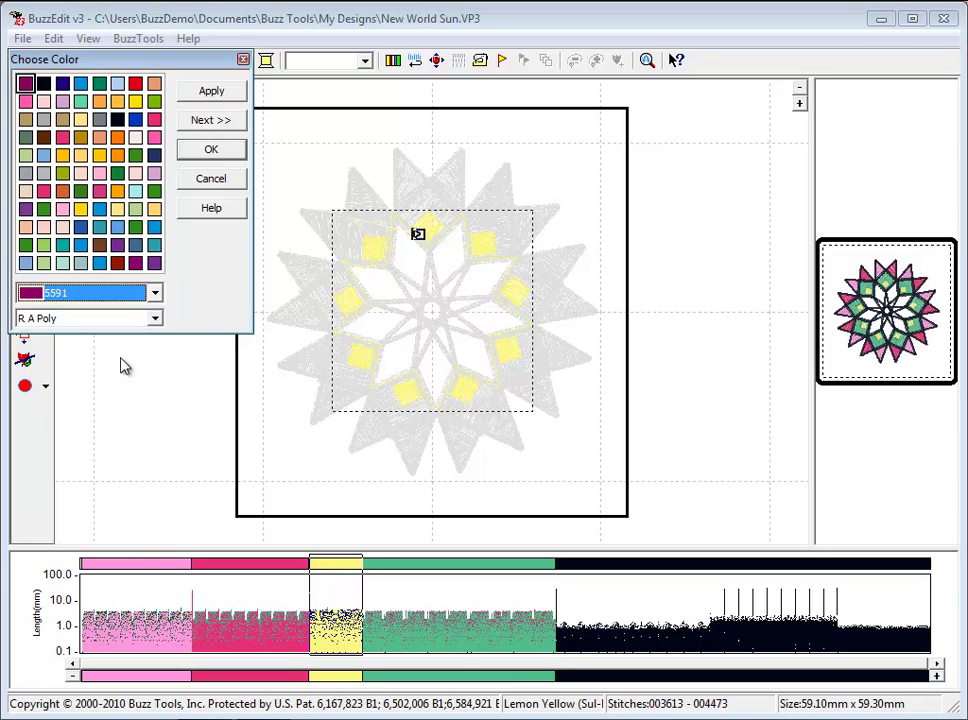
left_click(216, 96)
Step: Recolour the green squares to pale pink 5585 and accept the new colours
left_click(216, 120)
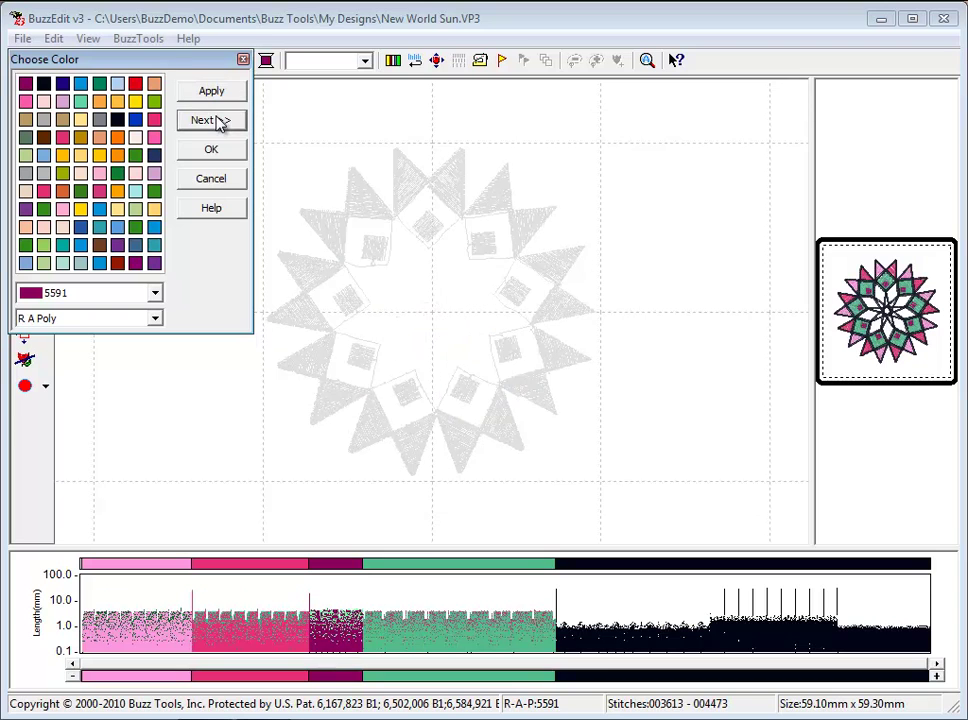
left_click(155, 174)
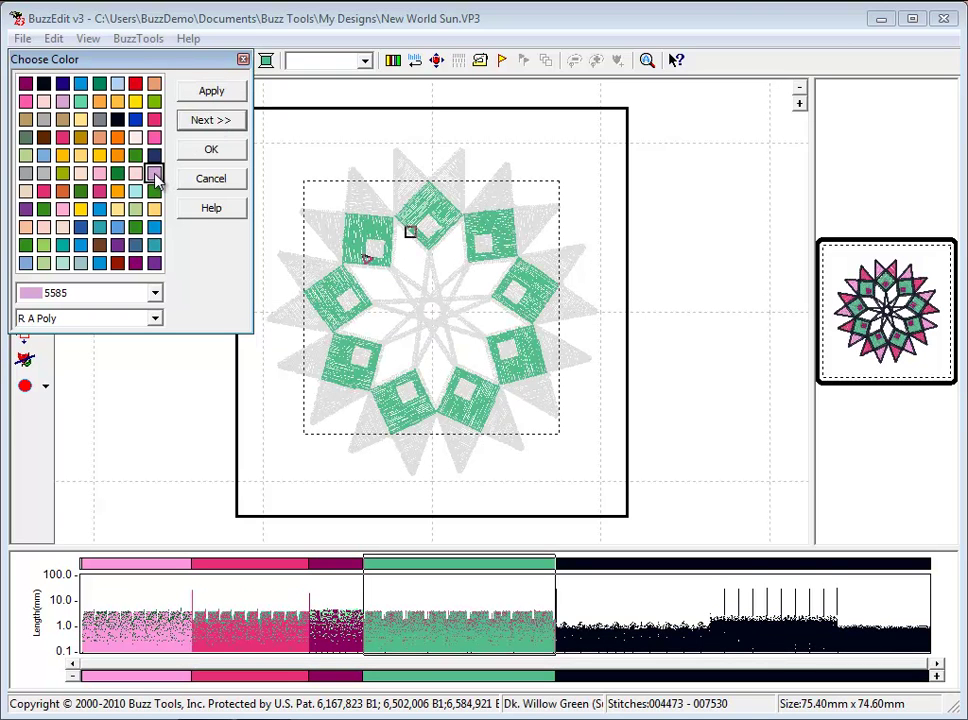
left_click(222, 95)
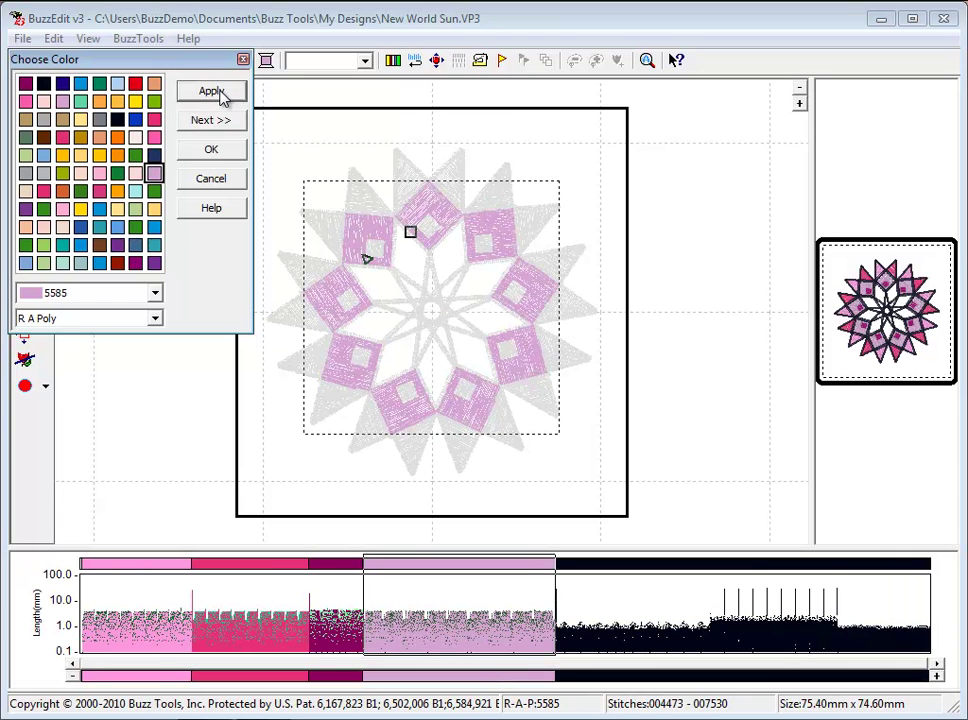
left_click(216, 122)
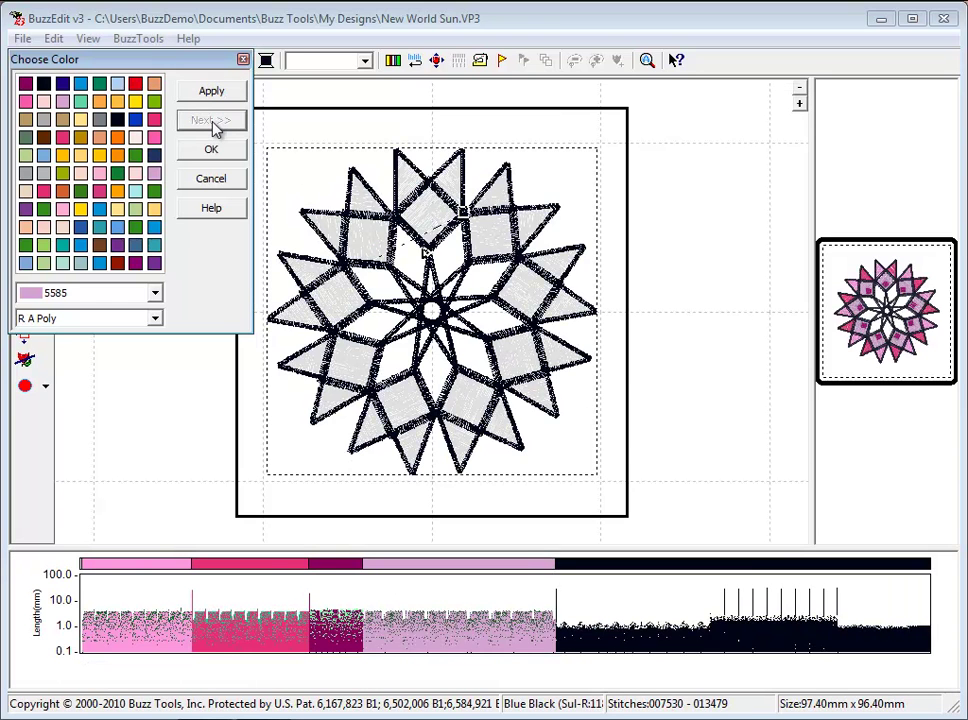
left_click(211, 150)
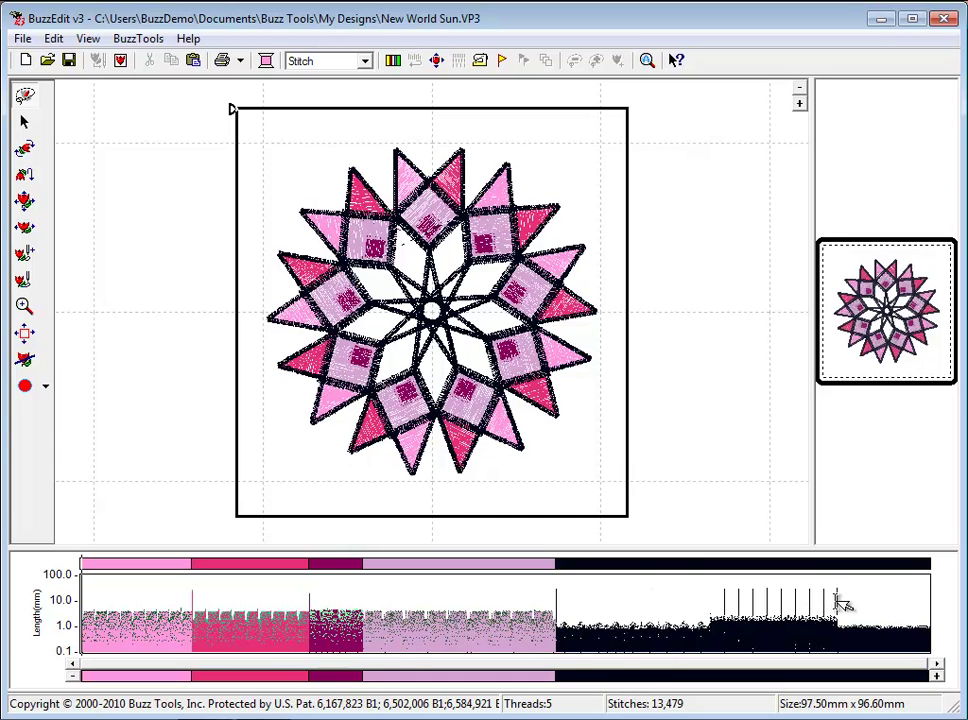
left_click(767, 603)
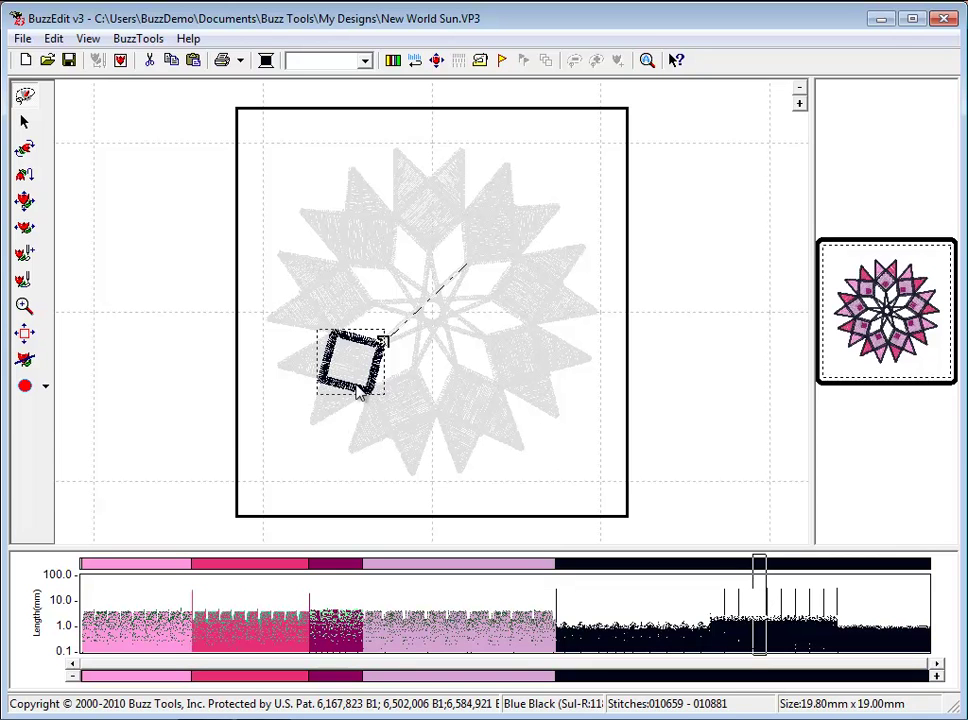
left_click(662, 385)
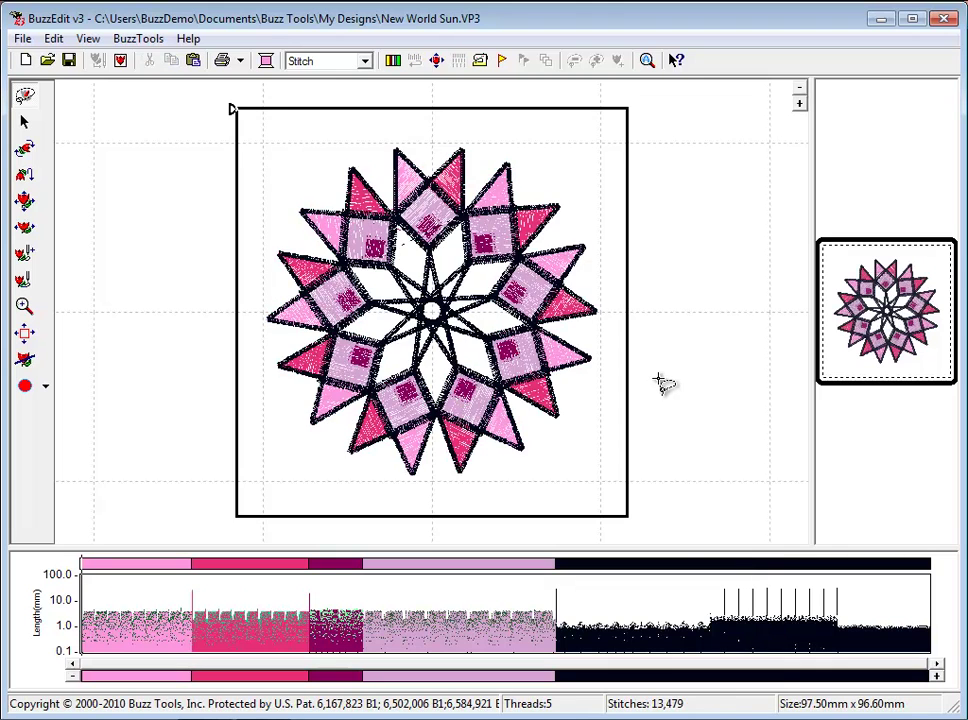
left_click(753, 564)
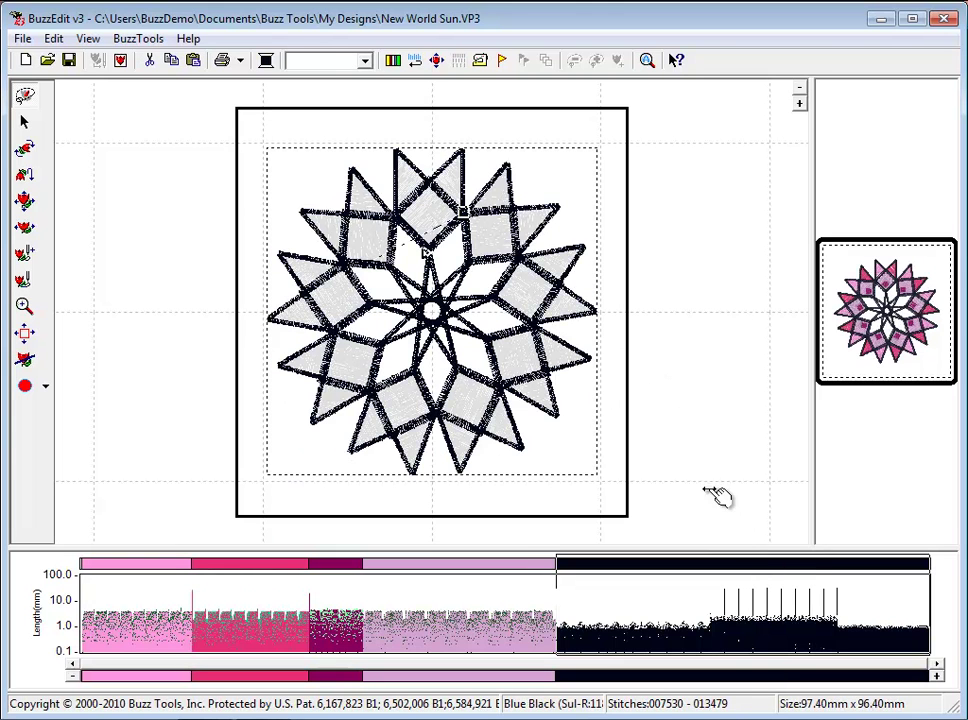
left_click(486, 68)
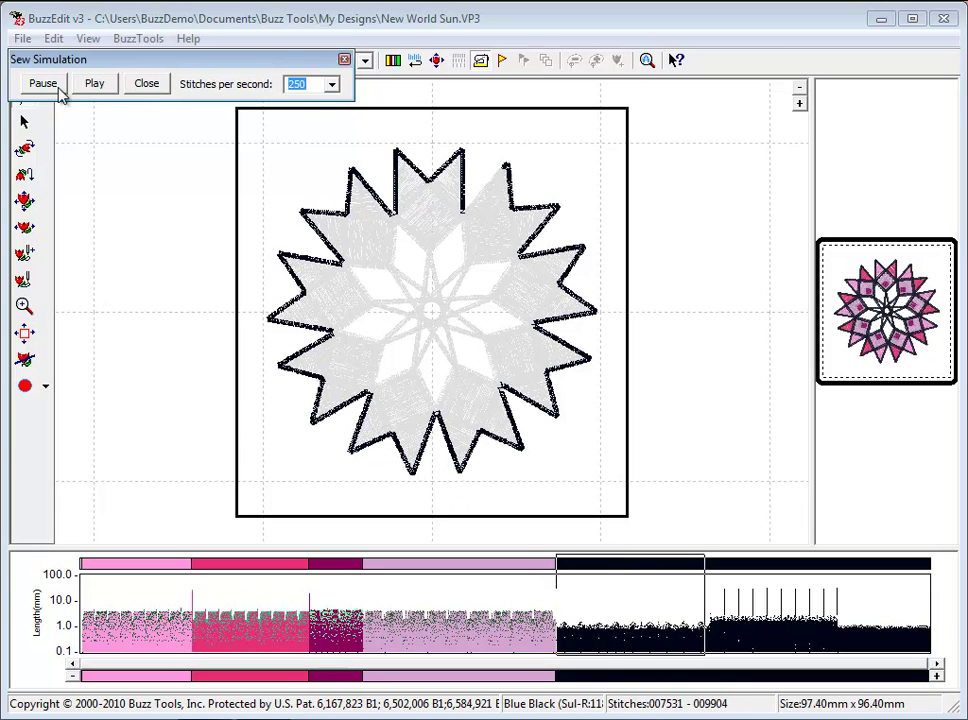
left_click(43, 84)
left_click(146, 84)
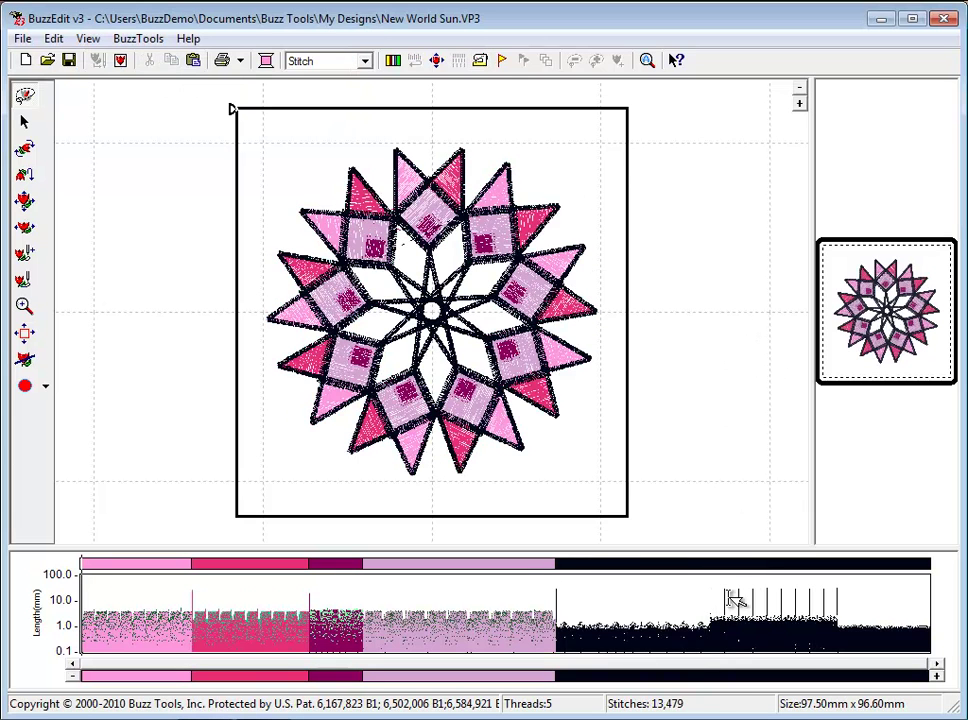
Step: Select the black stitches from 7530 to 9979 and recolour them R A Poly 5591 maroon
left_click_drag(709, 615, 611, 612)
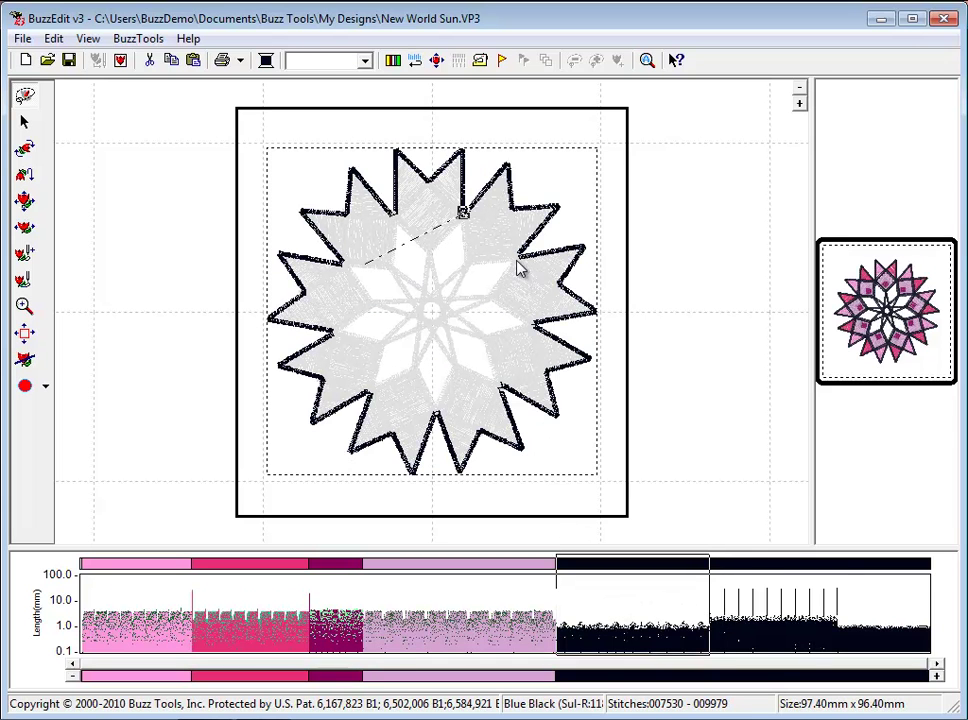
left_click(266, 61)
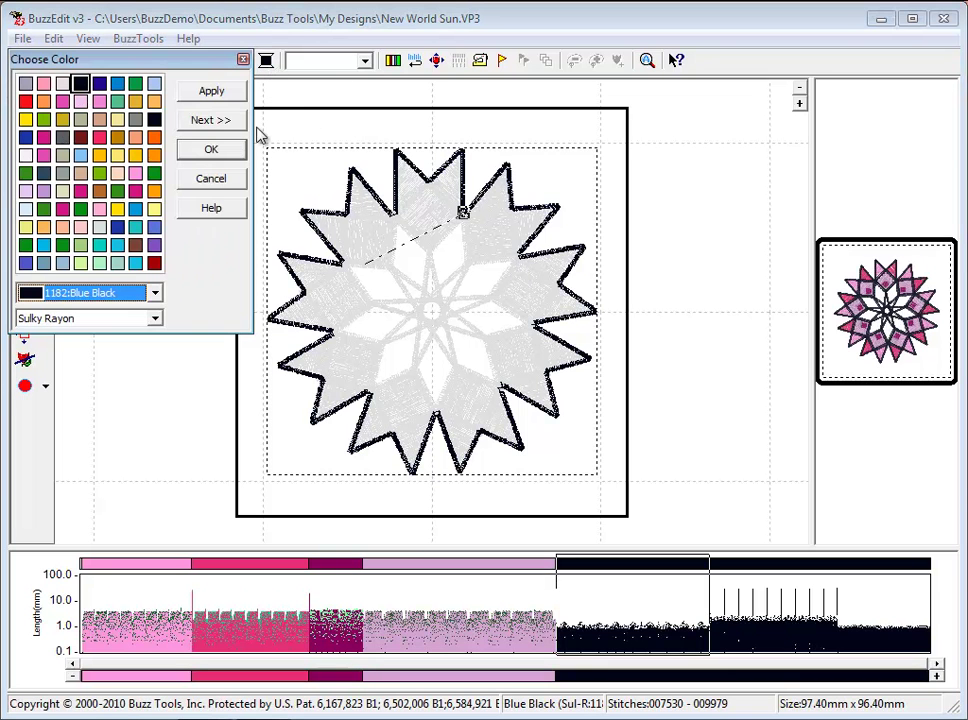
left_click(155, 319)
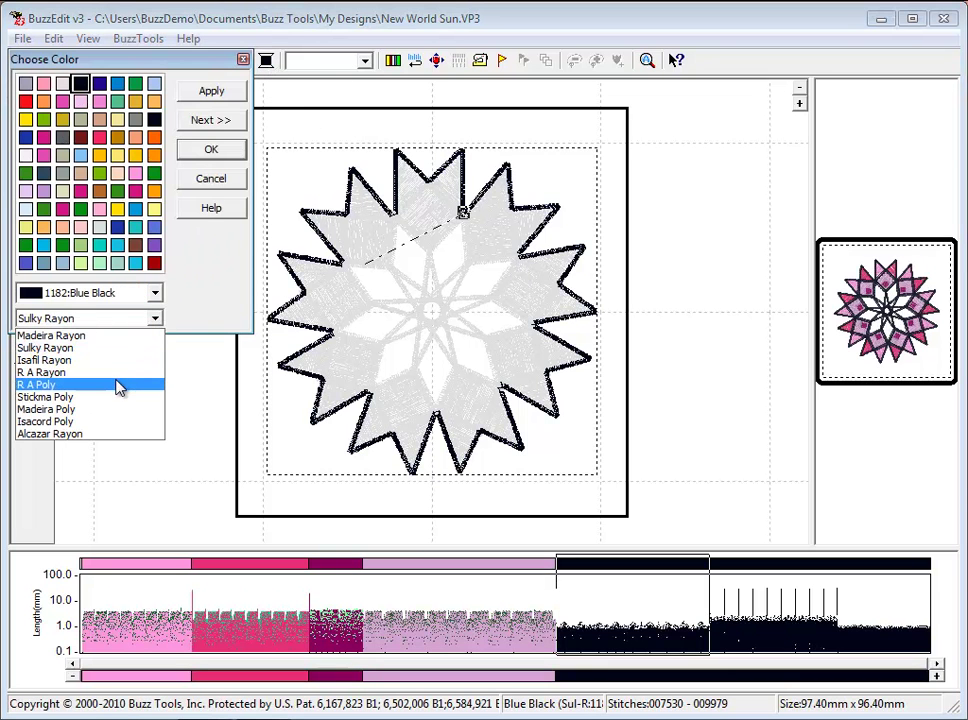
left_click(119, 385)
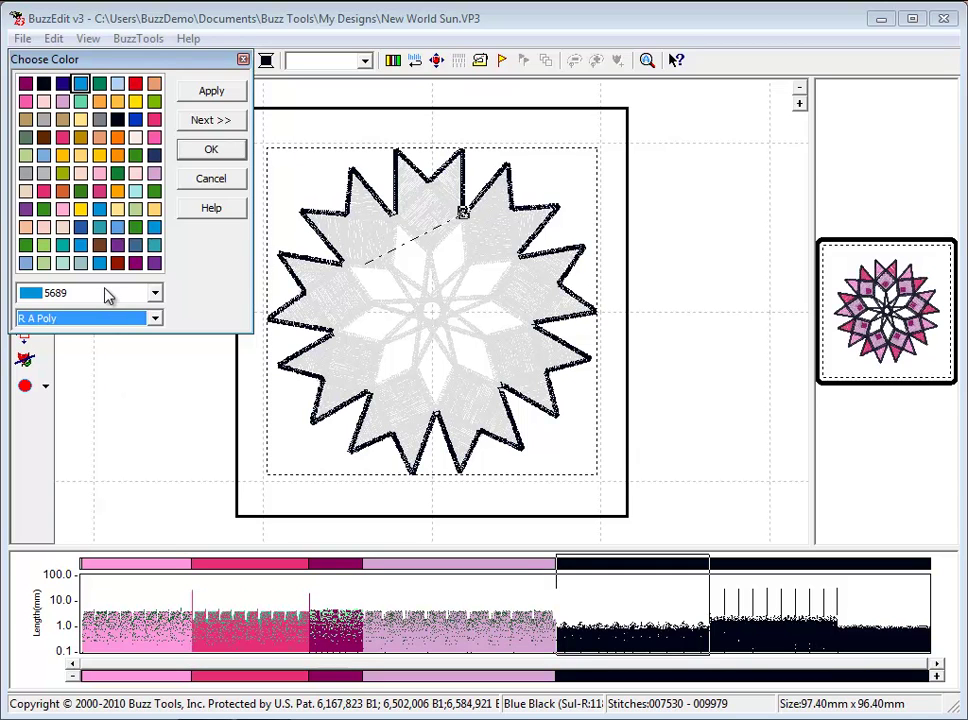
left_click(155, 294)
left_click_drag(157, 370, 156, 324)
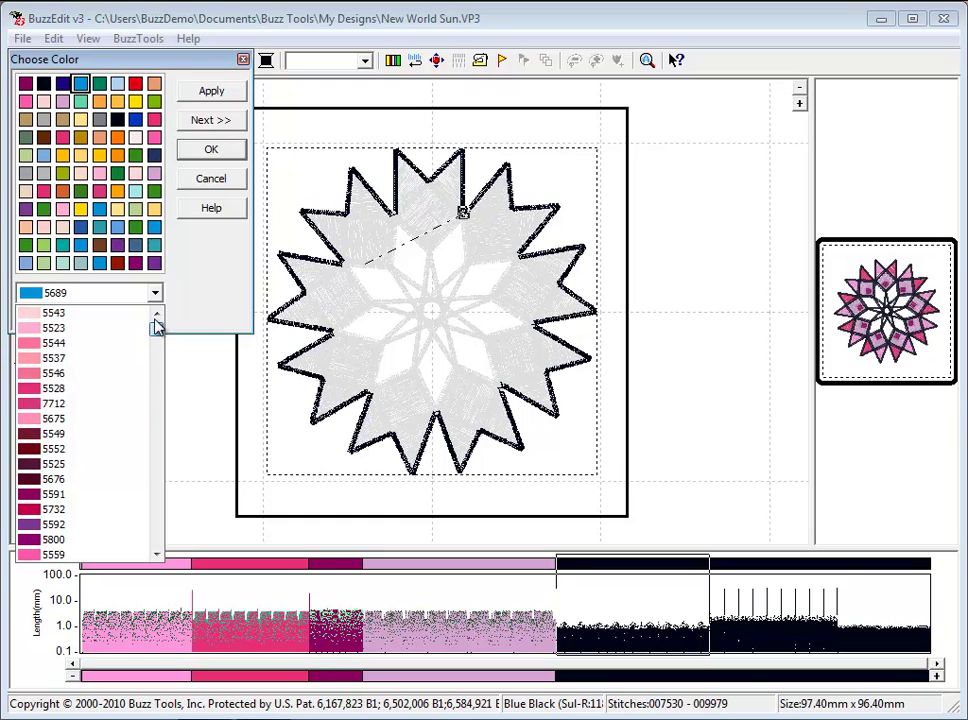
left_click(83, 500)
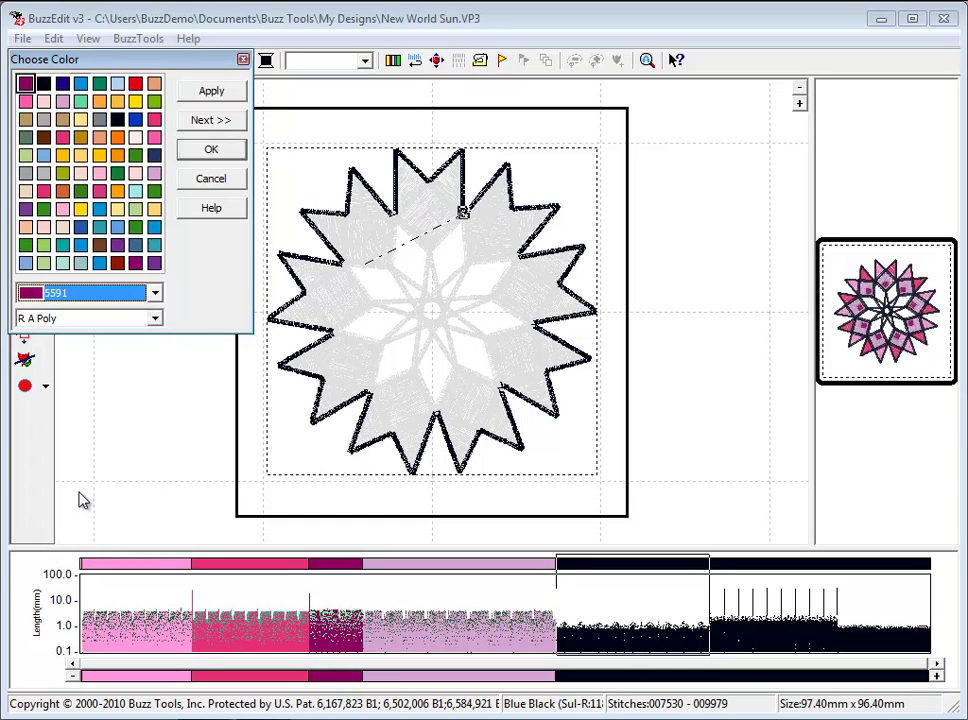
left_click(187, 96)
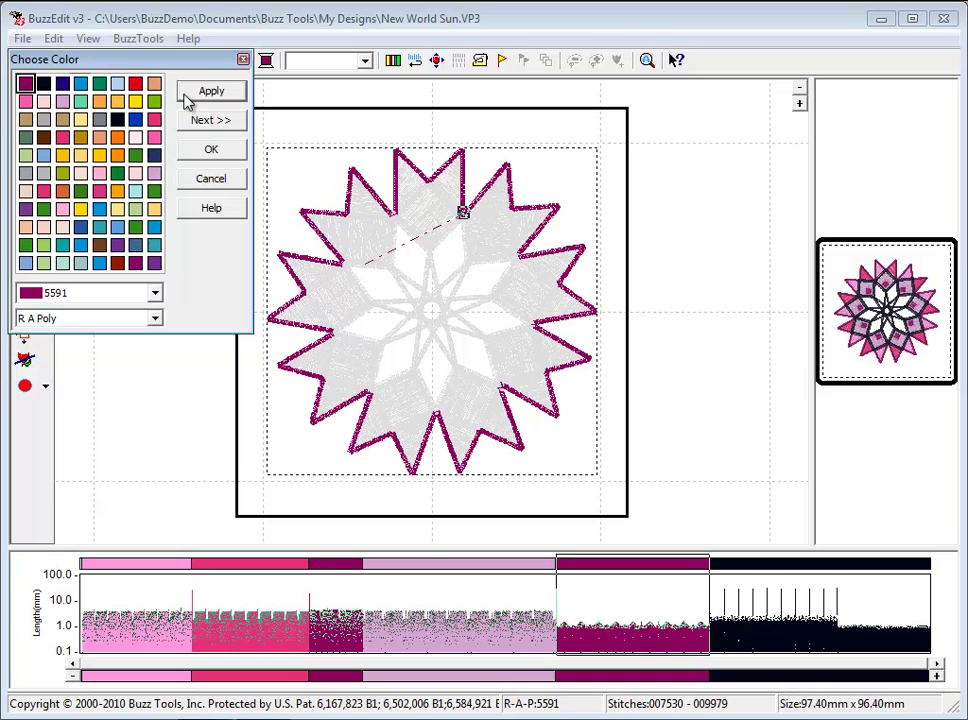
left_click(206, 152)
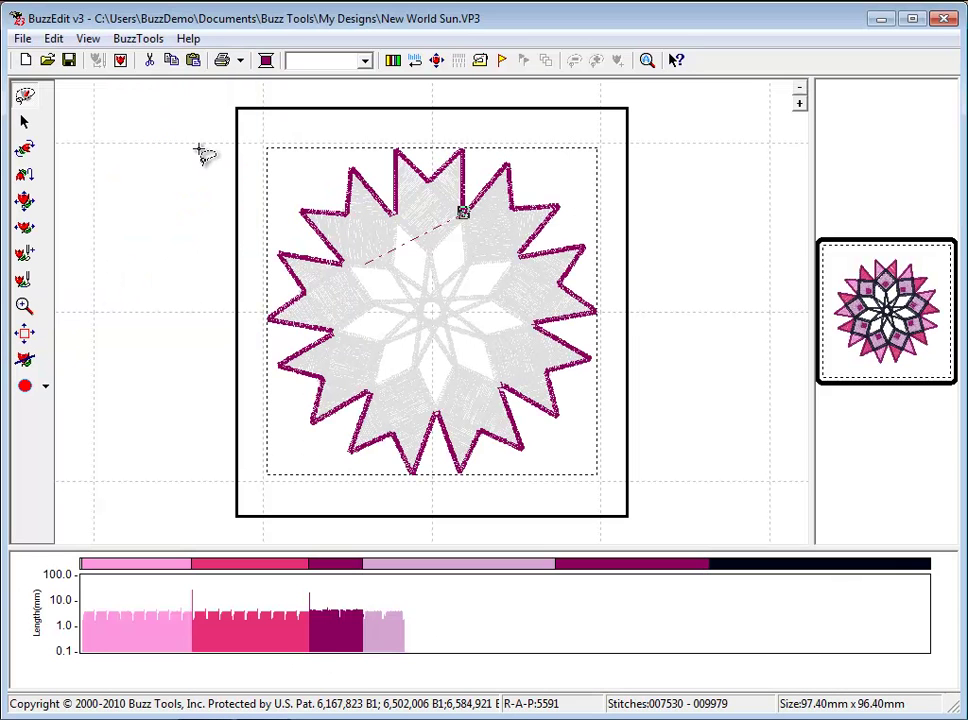
Step: Recolour the black centre star to R A Poly maroon 5591
left_click(897, 607)
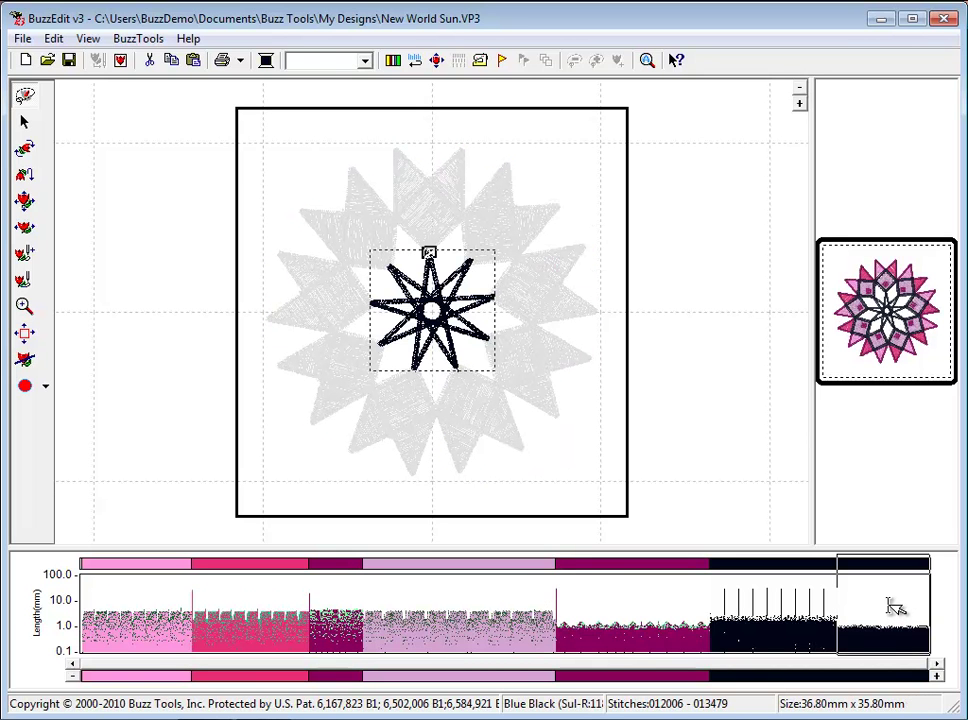
left_click(267, 63)
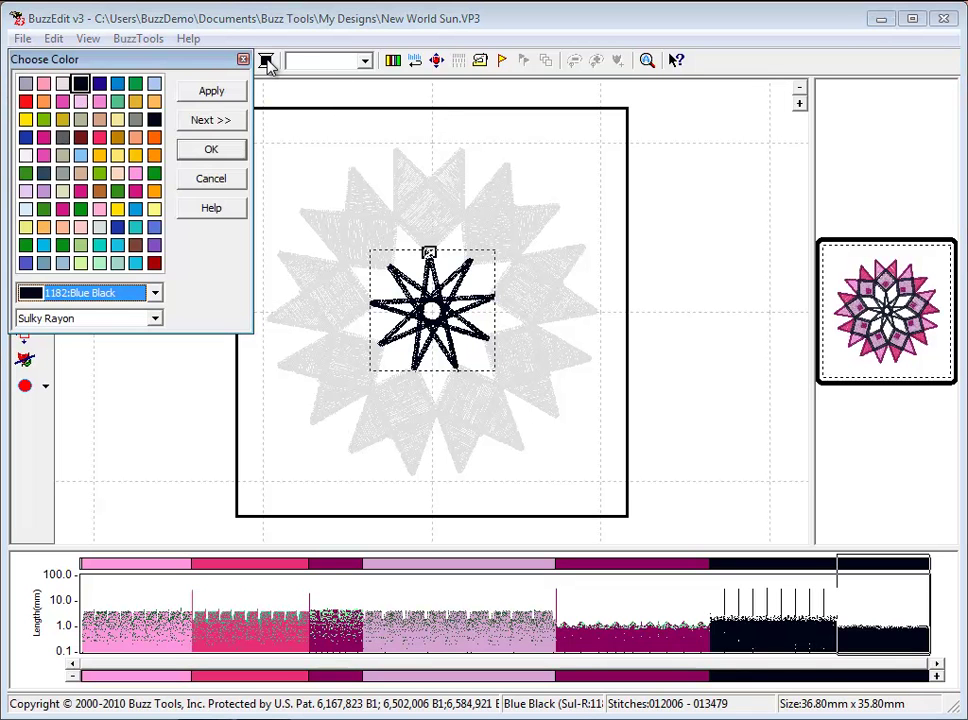
left_click(136, 192)
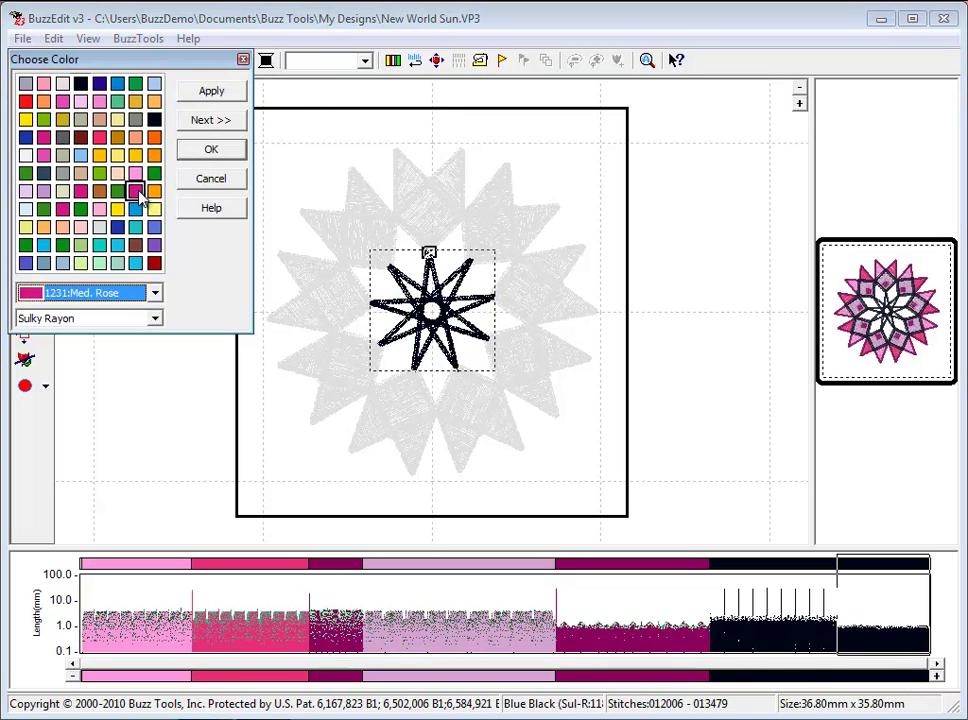
left_click(155, 319)
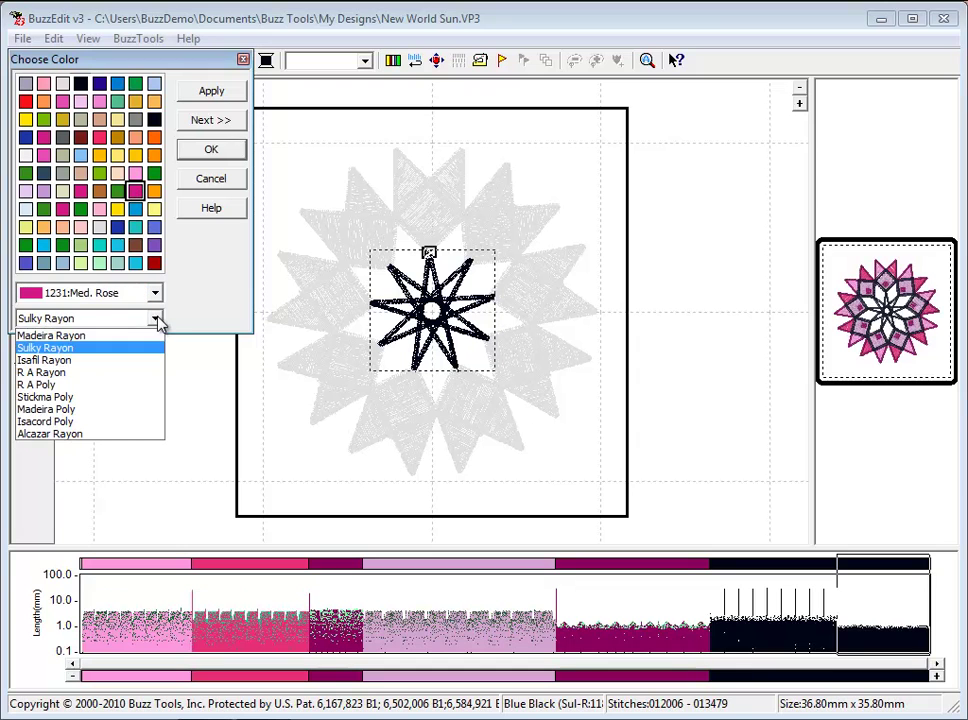
left_click(126, 386)
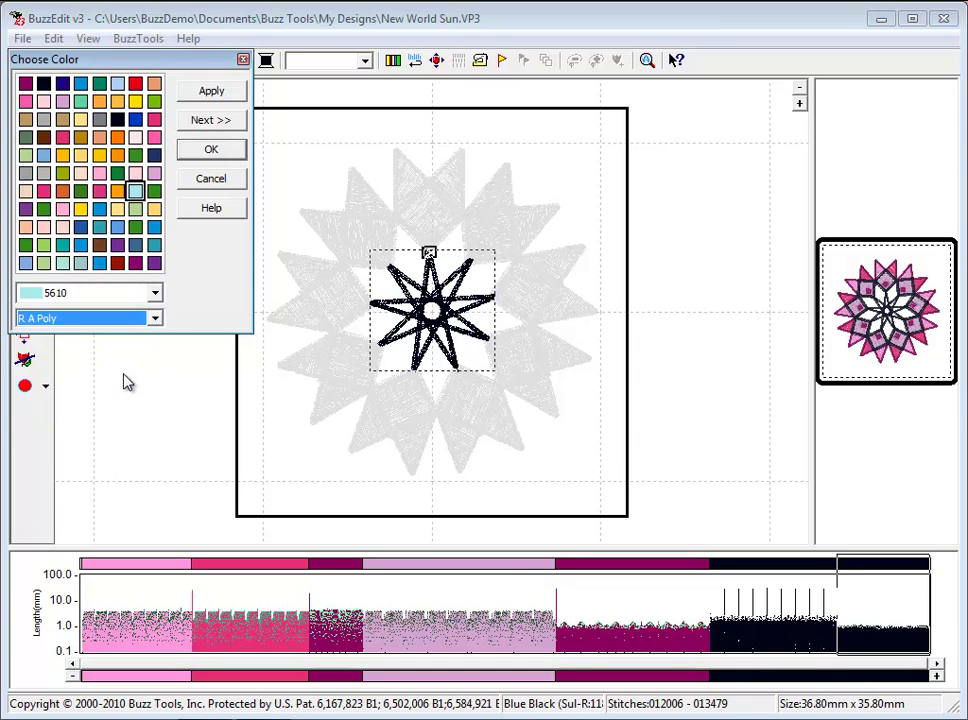
left_click(26, 84)
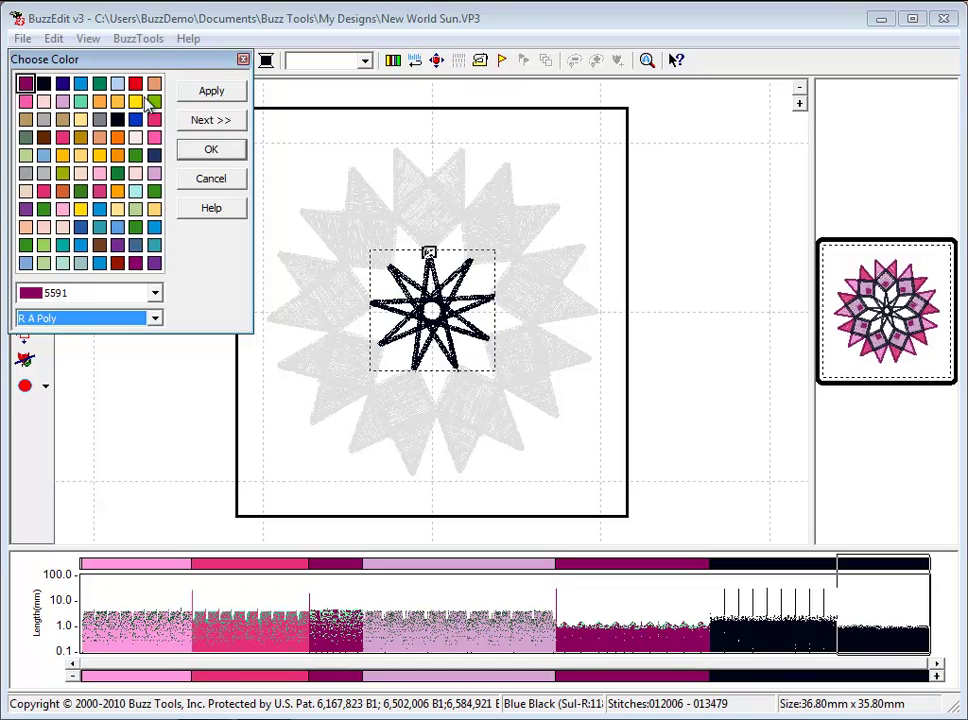
left_click(207, 151)
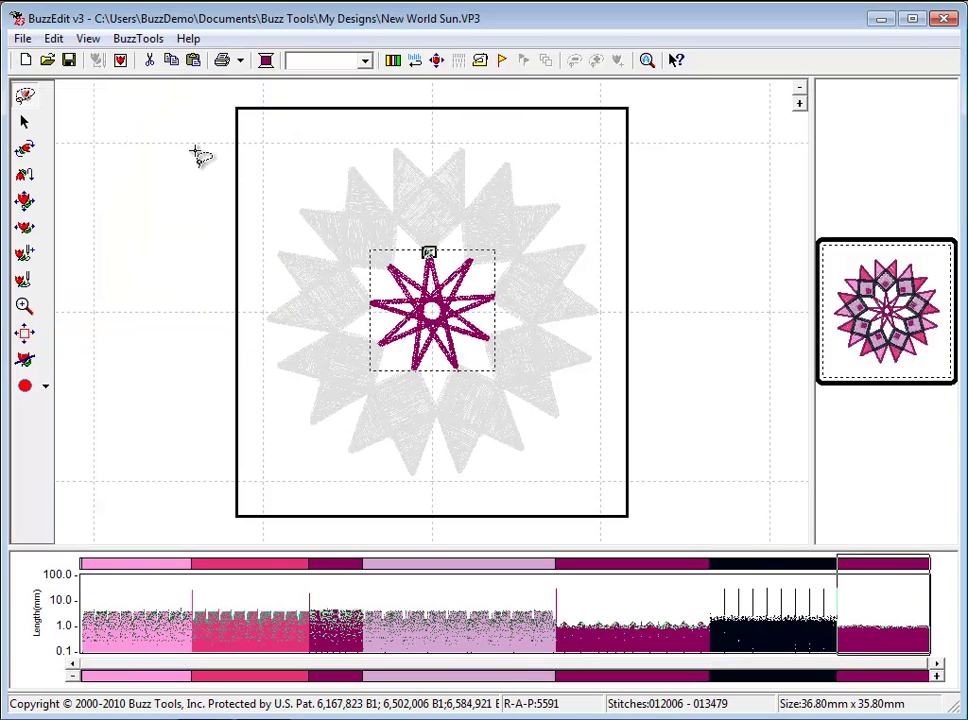
Step: Recolour the black square-ring outlines to R A Poly light mauve 5585
left_click(782, 566)
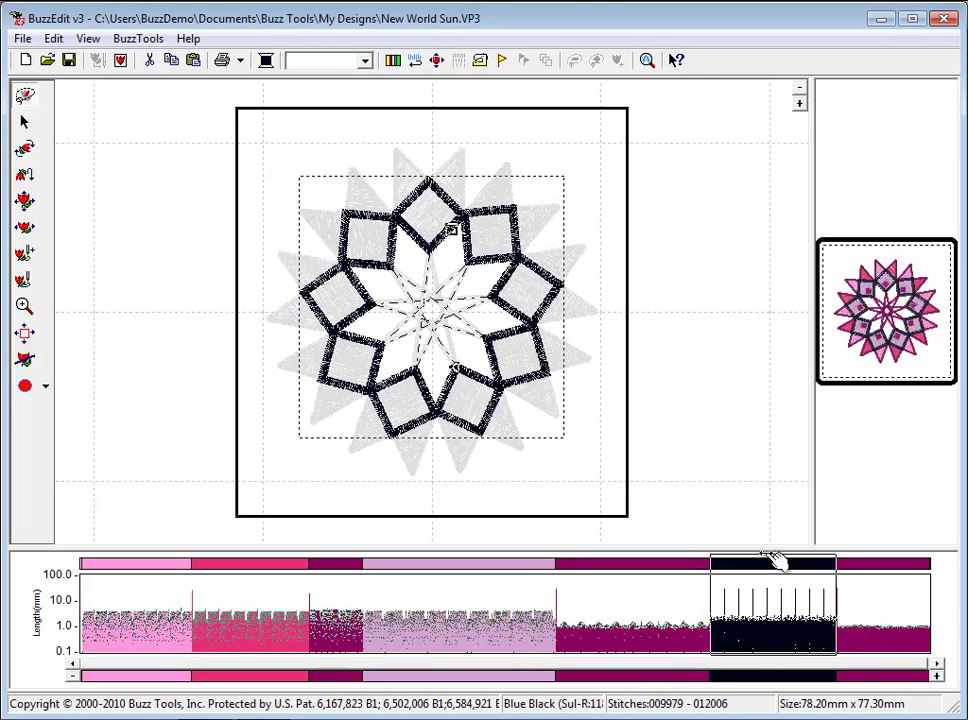
left_click(265, 62)
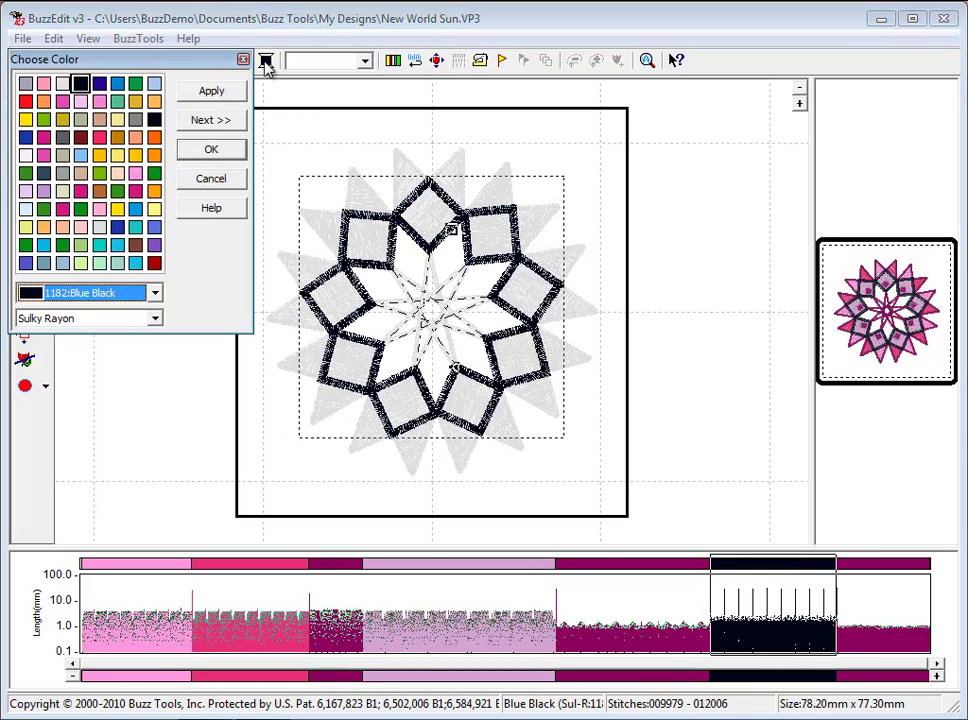
left_click(154, 318)
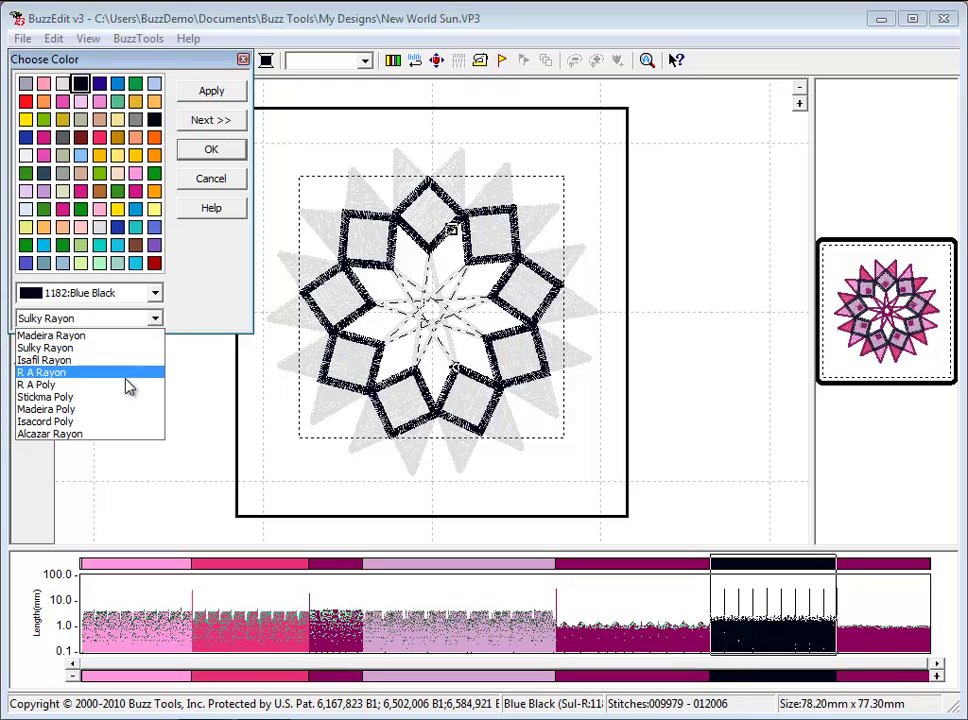
left_click(127, 389)
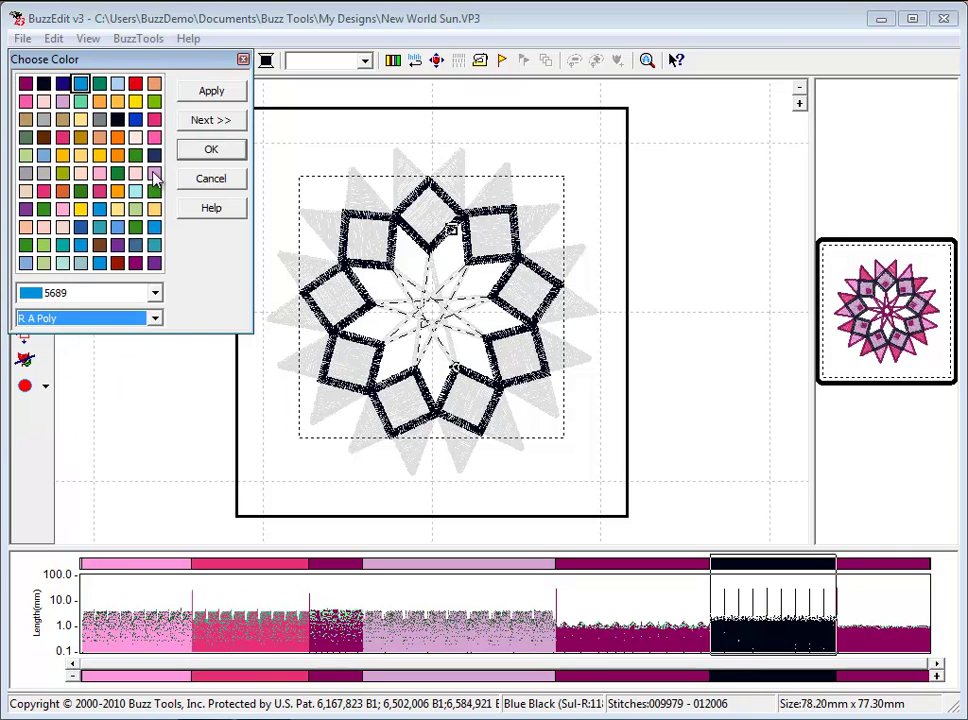
left_click(154, 174)
left_click(213, 150)
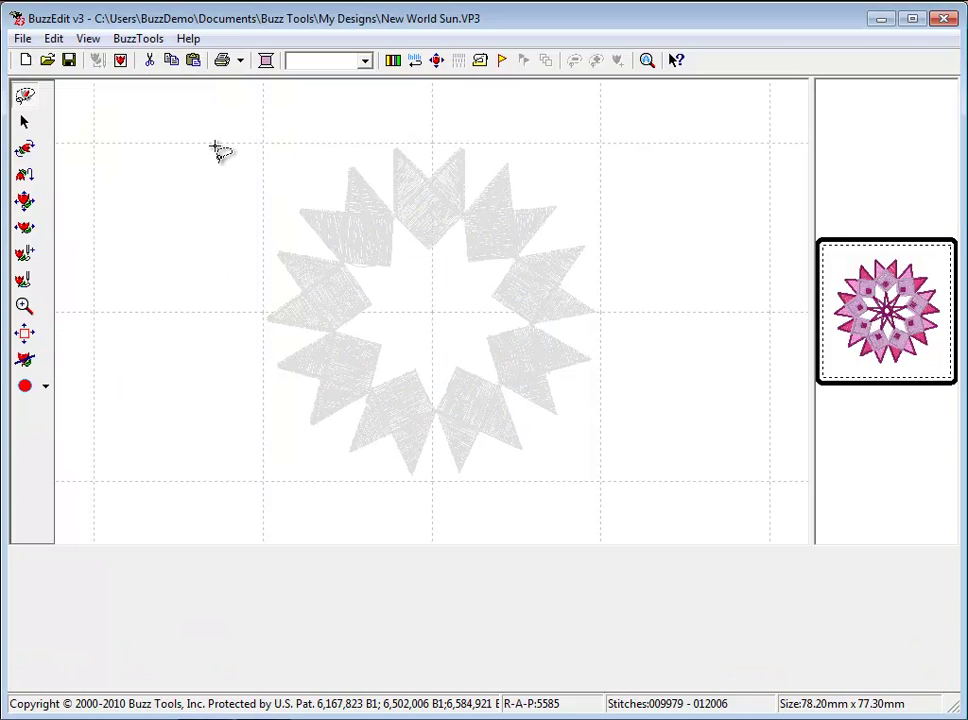
Step: Move the maroon outline block next to the dark magenta block on the colour bar
left_click(651, 214)
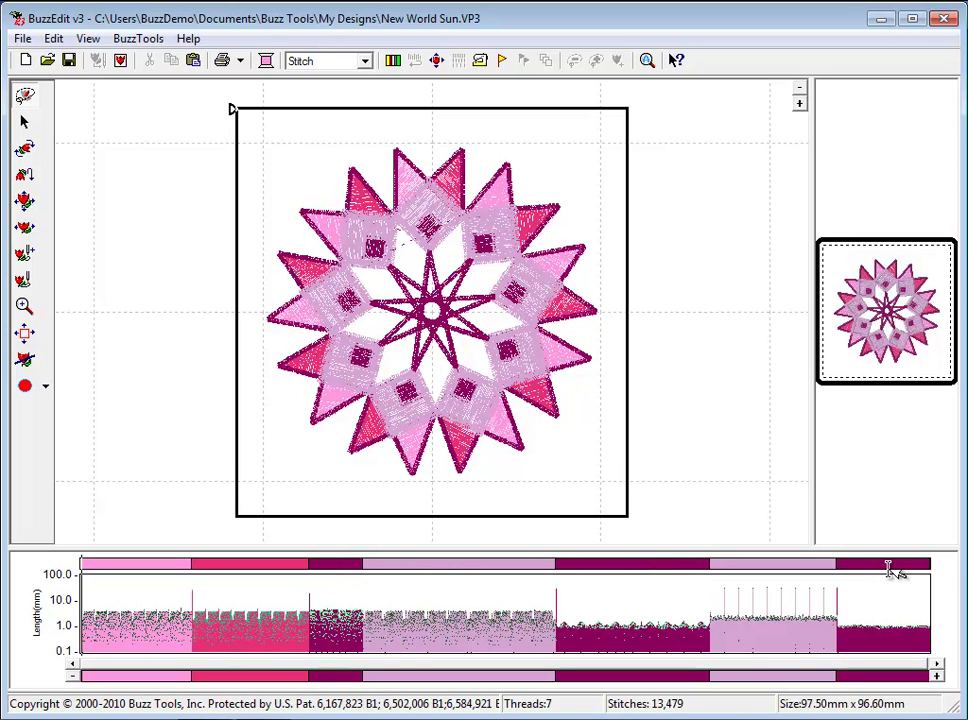
left_click(663, 561)
left_click(662, 564)
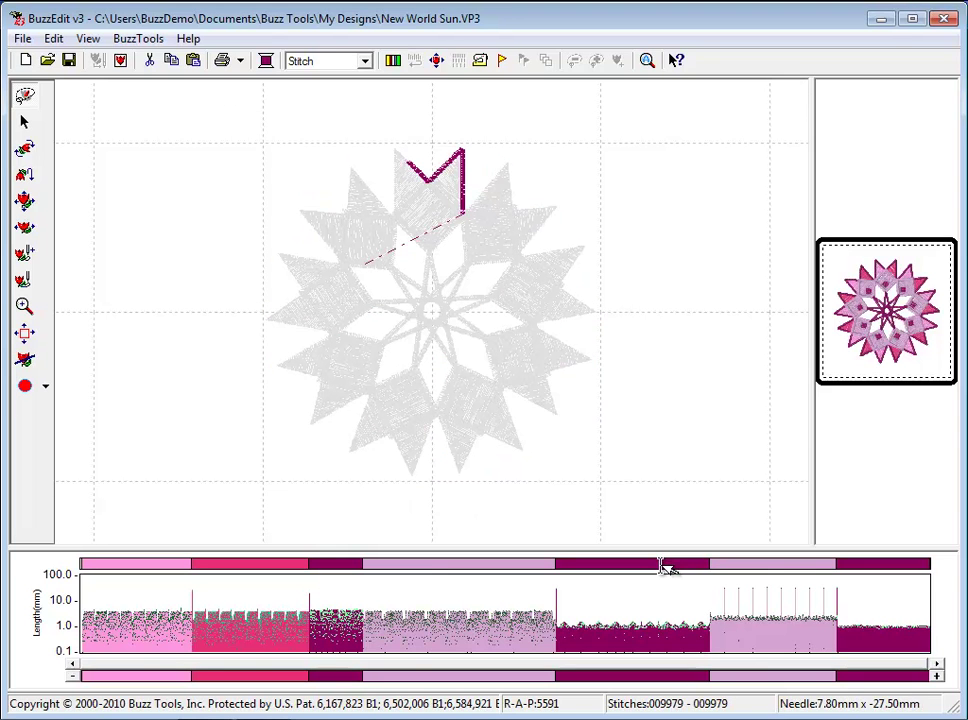
left_click_drag(530, 573, 402, 573)
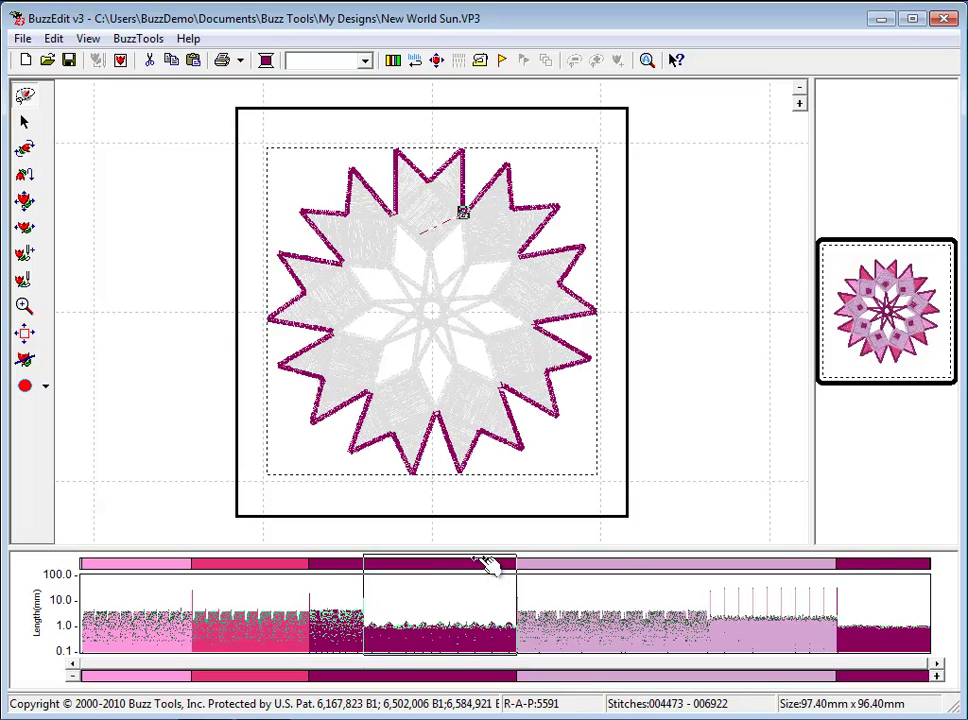
Step: Move the centre star block beside the other maroon stitches and preview at actual size
left_click(870, 564)
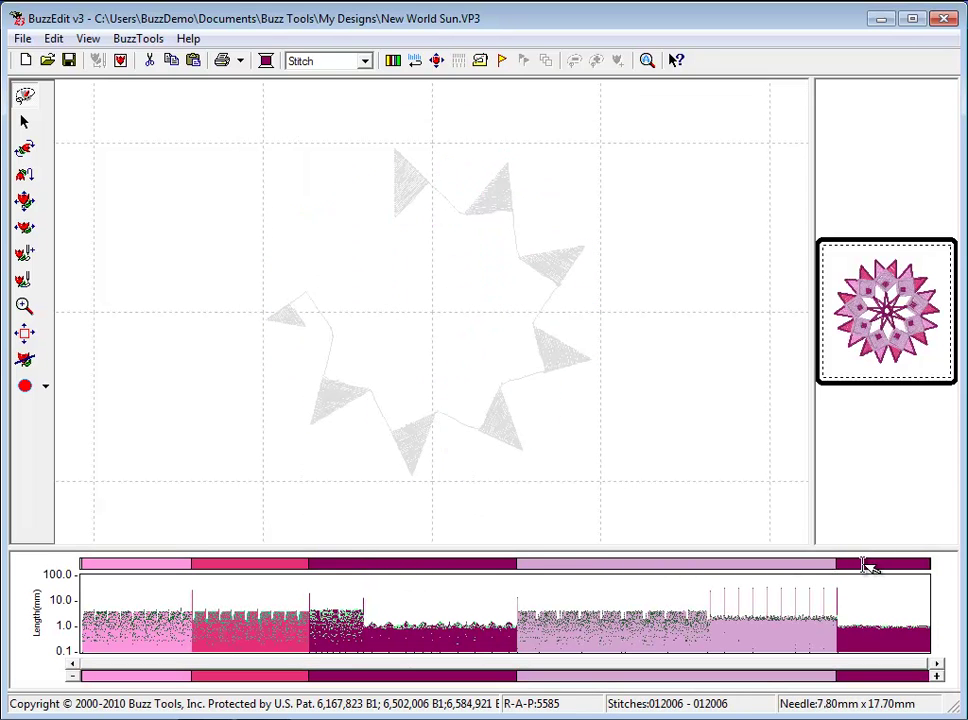
left_click(866, 566)
left_click_drag(862, 572, 549, 567)
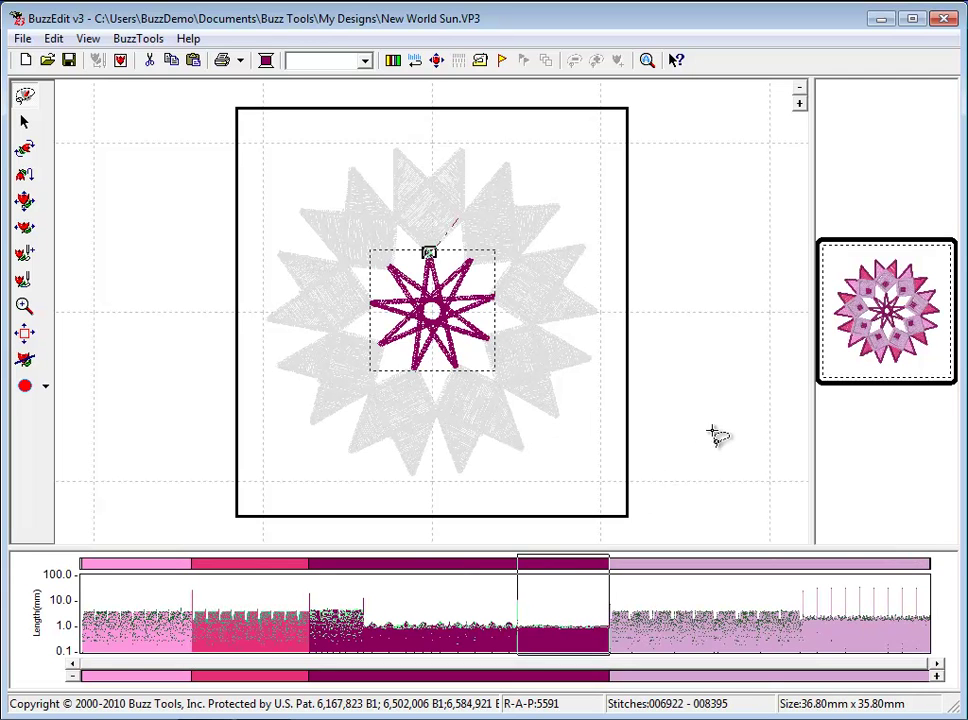
left_click(733, 420)
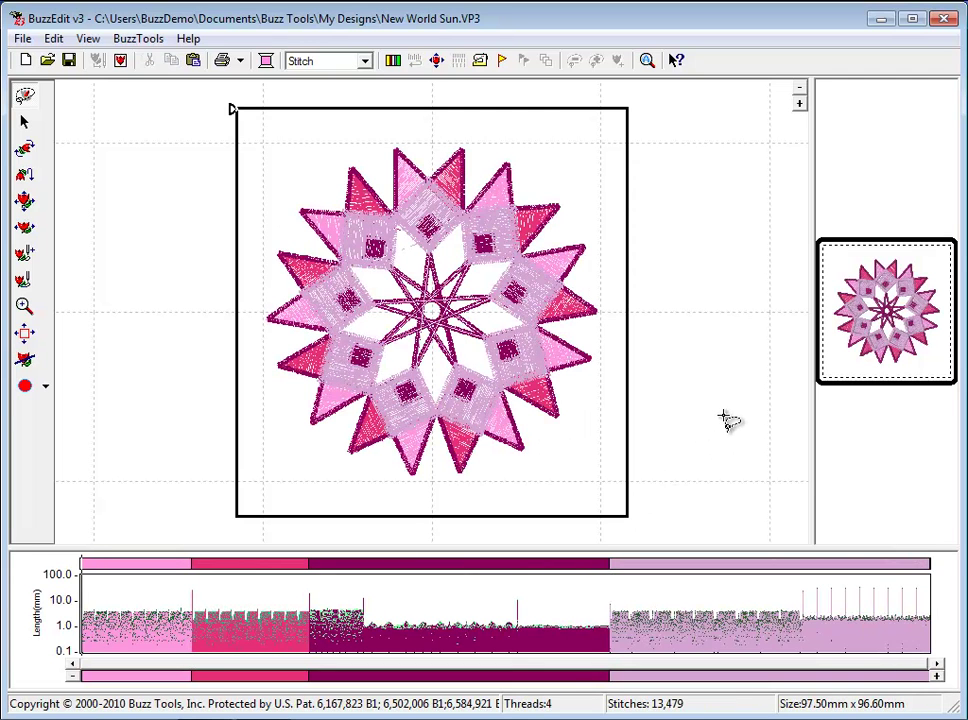
left_click(647, 60)
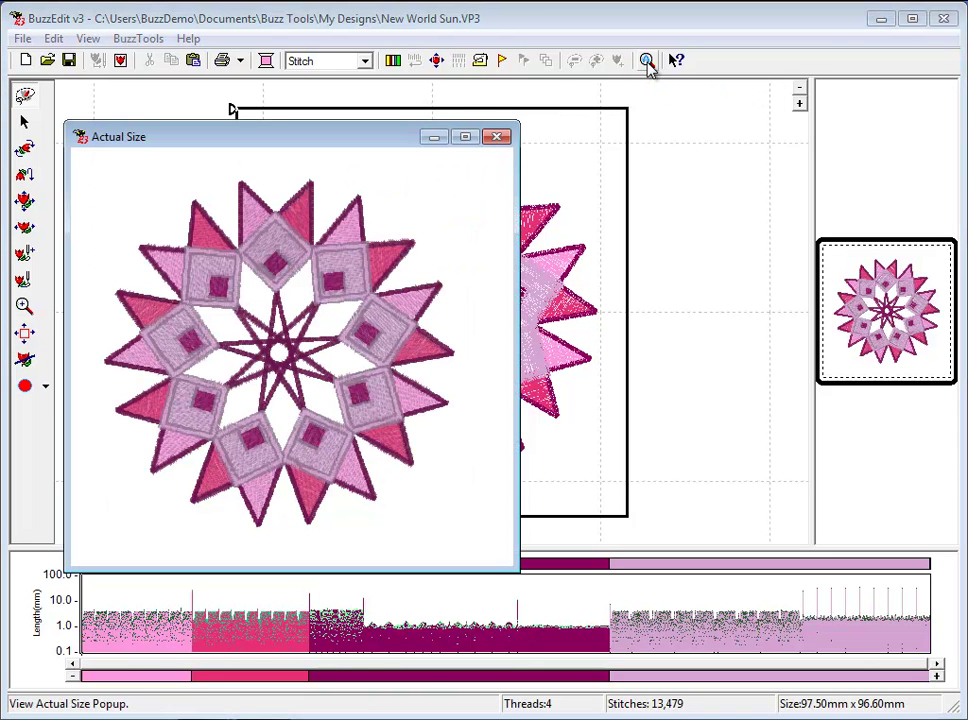